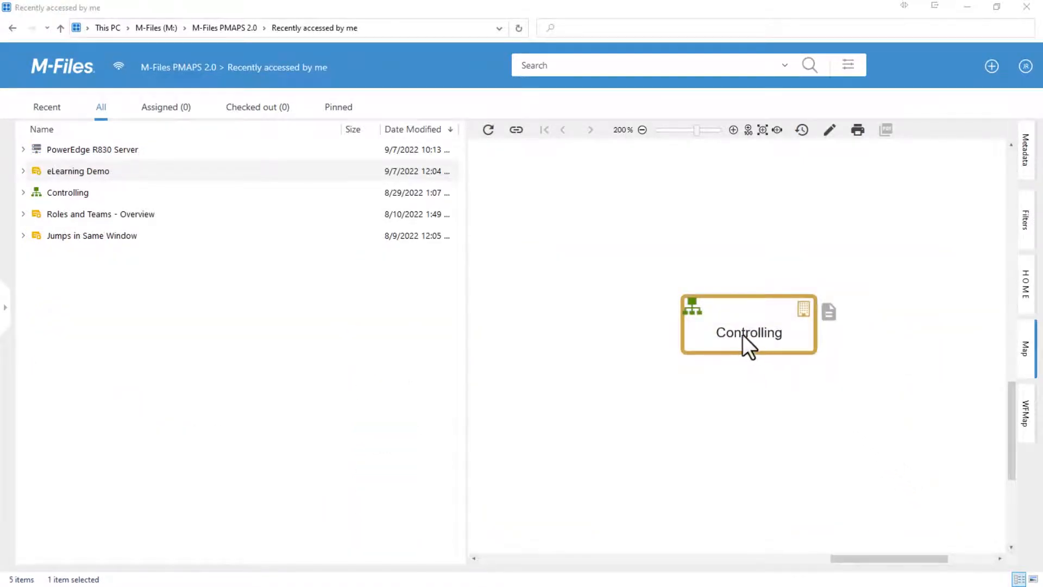
Examine the tooltips of the Controlling and Ratingen - Germany elements, and follow the link in the Ratingen - Germany tooltip.
{"action": "mouse_move", "coordinate": [742, 335]}
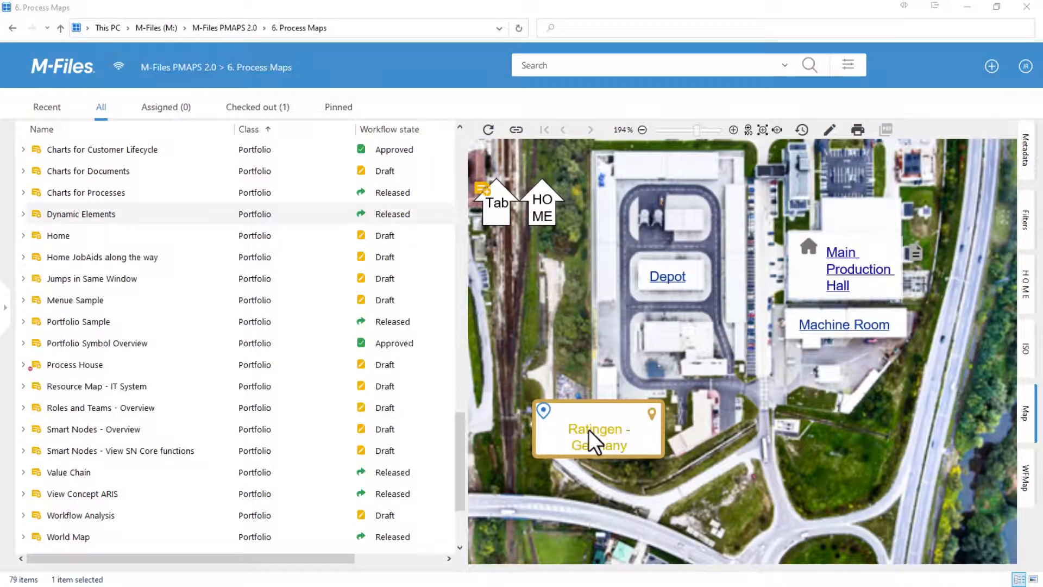
{"action": "mouse_move", "coordinate": [588, 429]}
{"action": "left_click", "coordinate": [601, 463]}
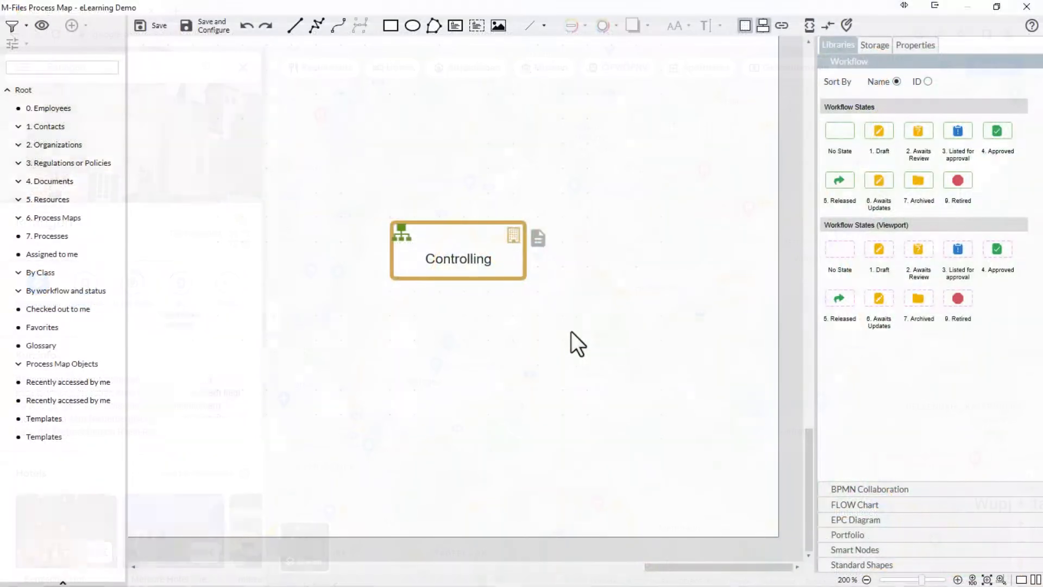
Open the tooltip value editor for the Controlling element.
{"action": "left_click", "coordinate": [514, 272]}
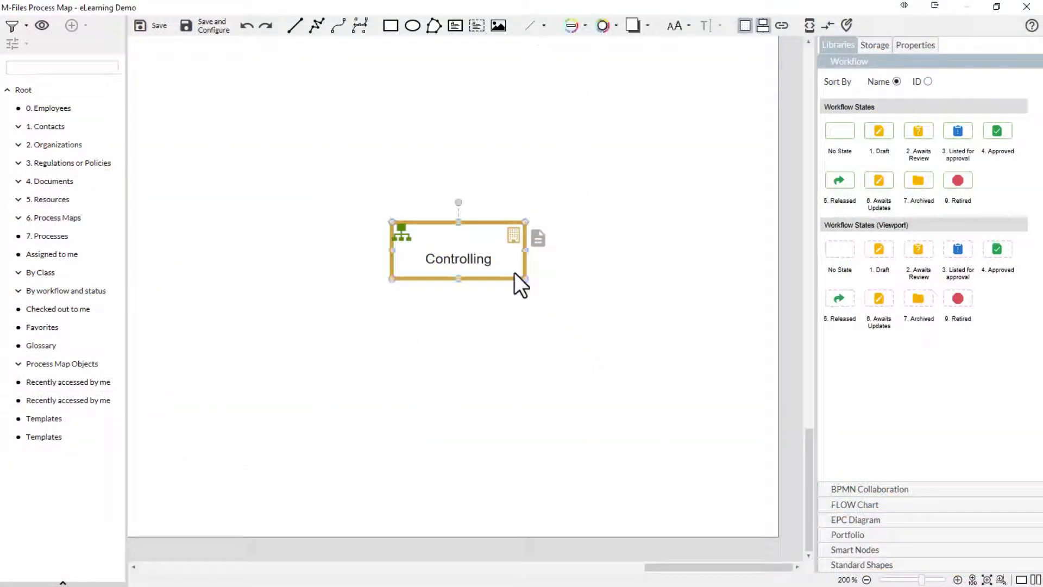
{"action": "left_click", "coordinate": [899, 49]}
{"action": "left_click", "coordinate": [825, 195]}
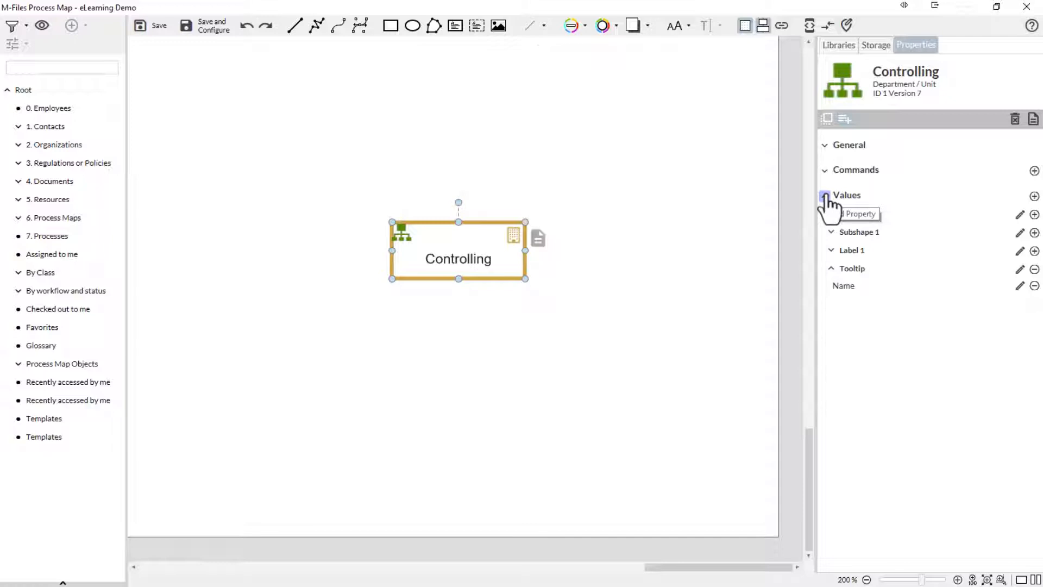
{"action": "left_click", "coordinate": [1034, 196]}
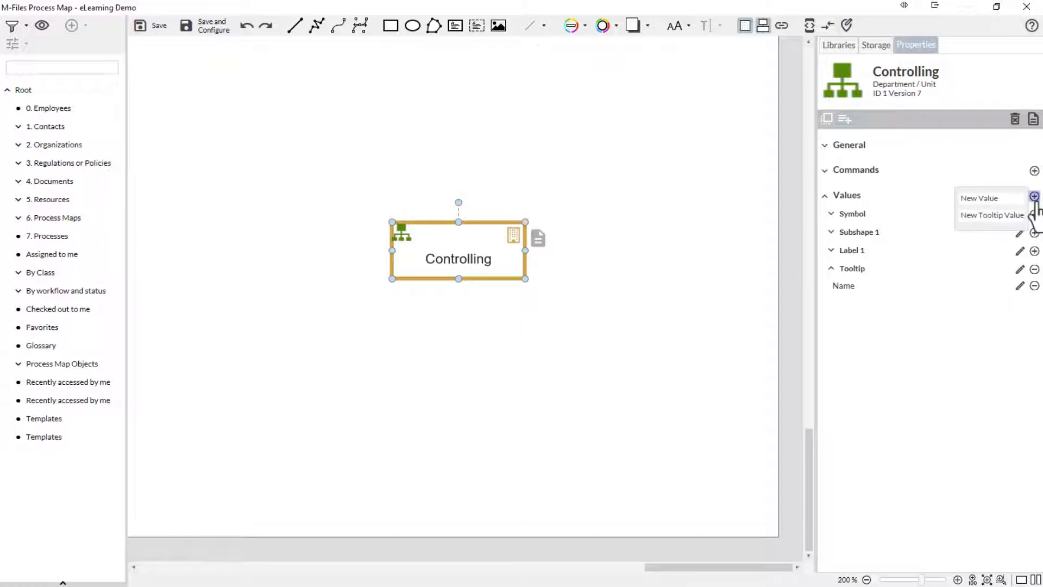
{"action": "left_click", "coordinate": [991, 215]}
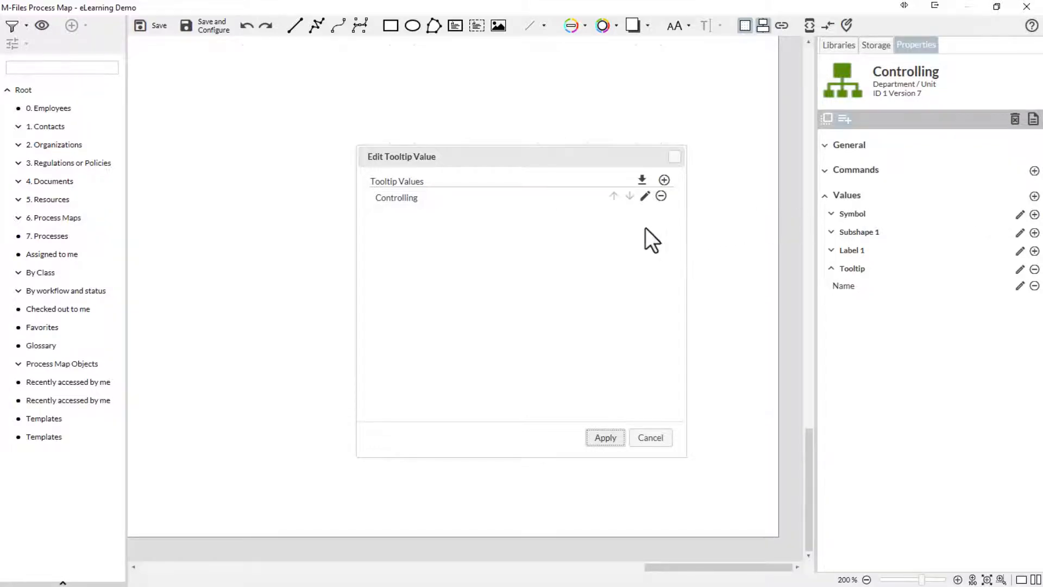
Insert the All Related Objects template from storage into the Controlling tooltip, apply it and check the tooltip.
{"action": "left_click", "coordinate": [644, 184]}
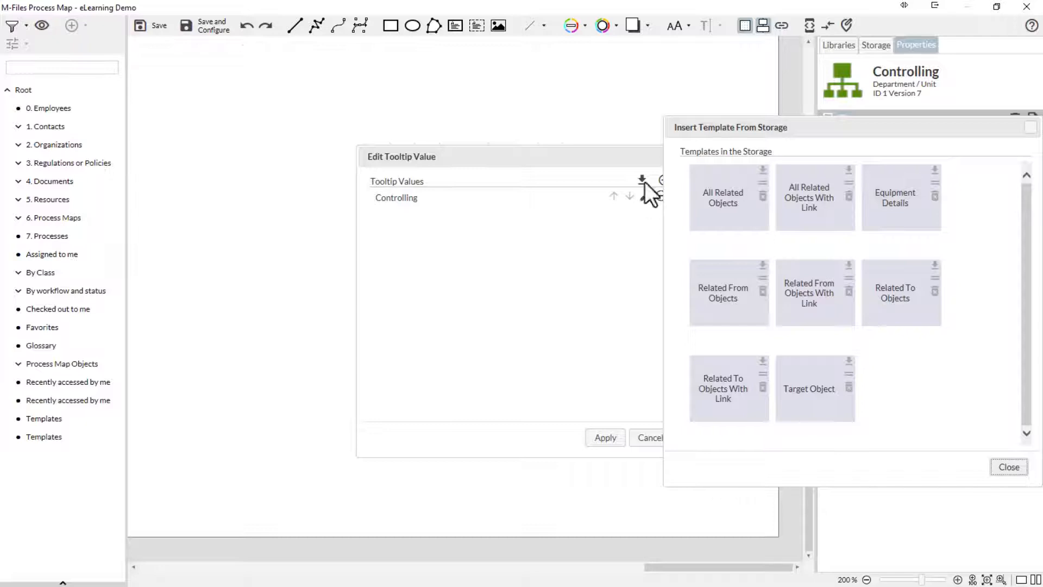
{"action": "mouse_move", "coordinate": [730, 195]}
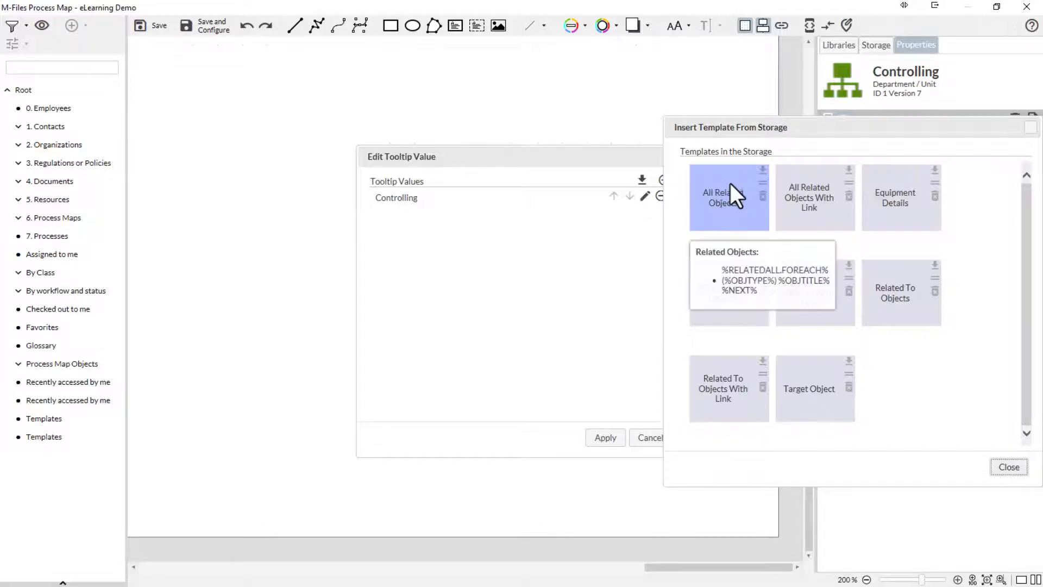
{"action": "left_click", "coordinate": [763, 170]}
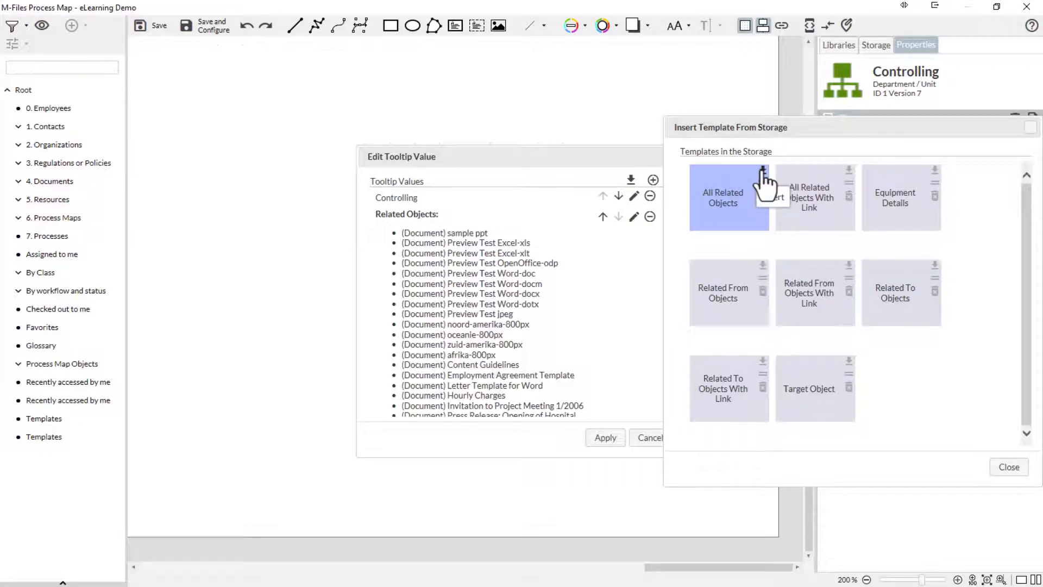
{"action": "left_click", "coordinate": [1008, 469]}
{"action": "left_click_drag", "start_coordinate": [679, 255], "coordinate": [683, 408]}
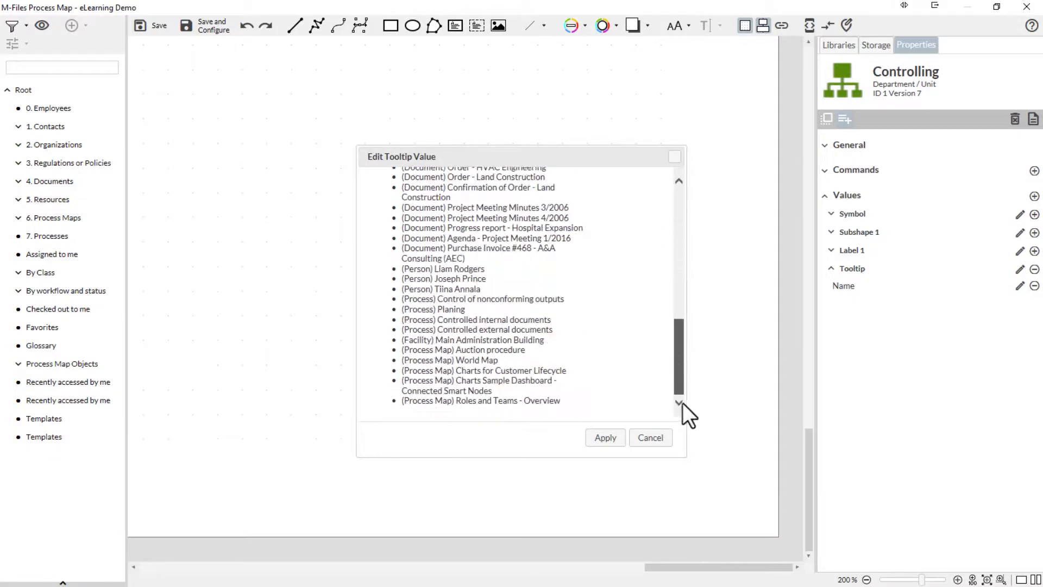
{"action": "left_click", "coordinate": [616, 437]}
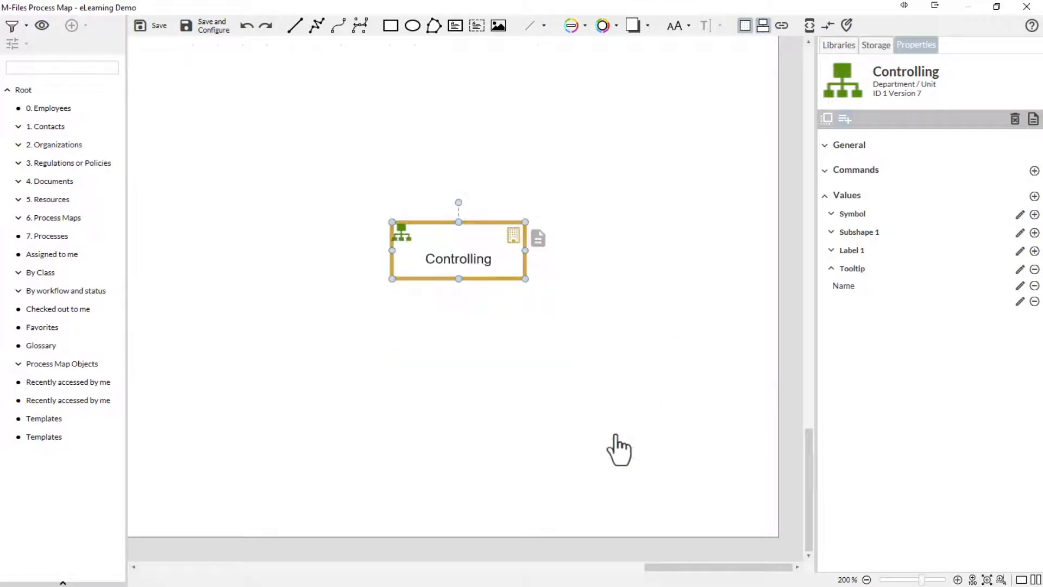
{"action": "mouse_move", "coordinate": [493, 264]}
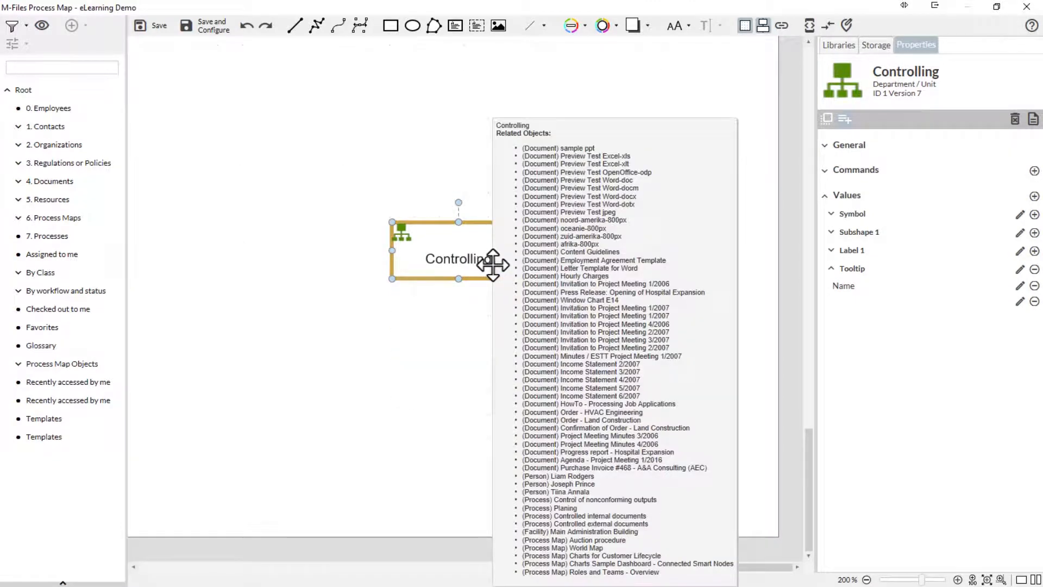
Remove the Related Objects entry from the Controlling element's tooltip values.
{"action": "left_click", "coordinate": [1034, 196]}
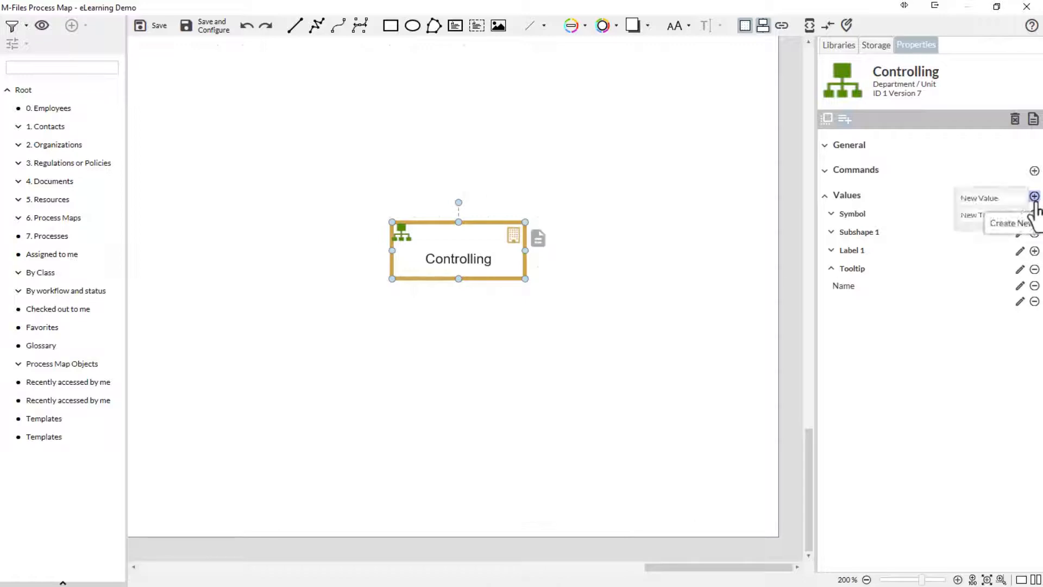
{"action": "left_click", "coordinate": [1005, 222]}
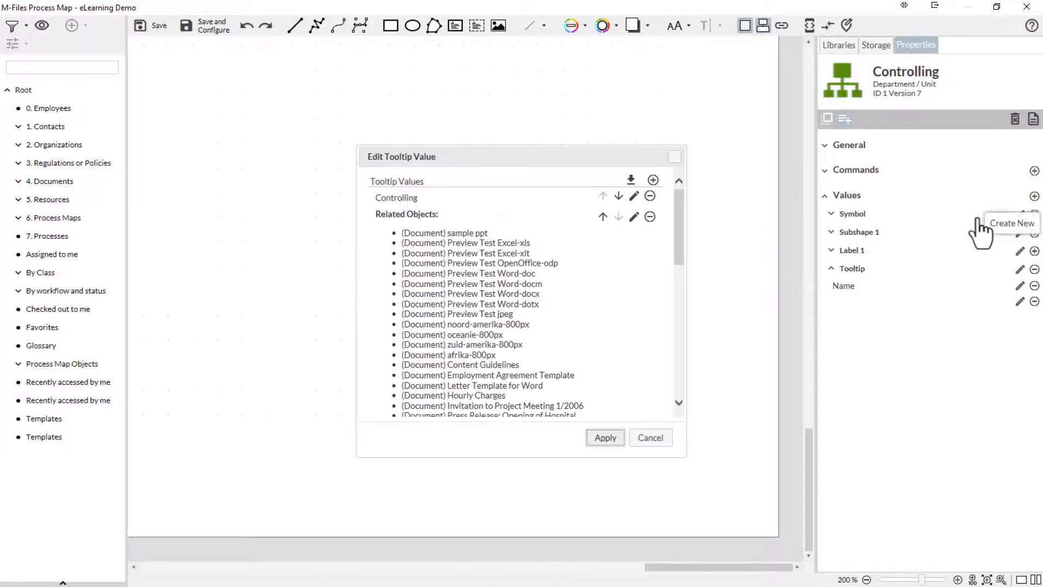
{"action": "left_click", "coordinate": [650, 217]}
Create a new tooltip value for the Controlling element based on the Managers metadata.
{"action": "left_click", "coordinate": [664, 180]}
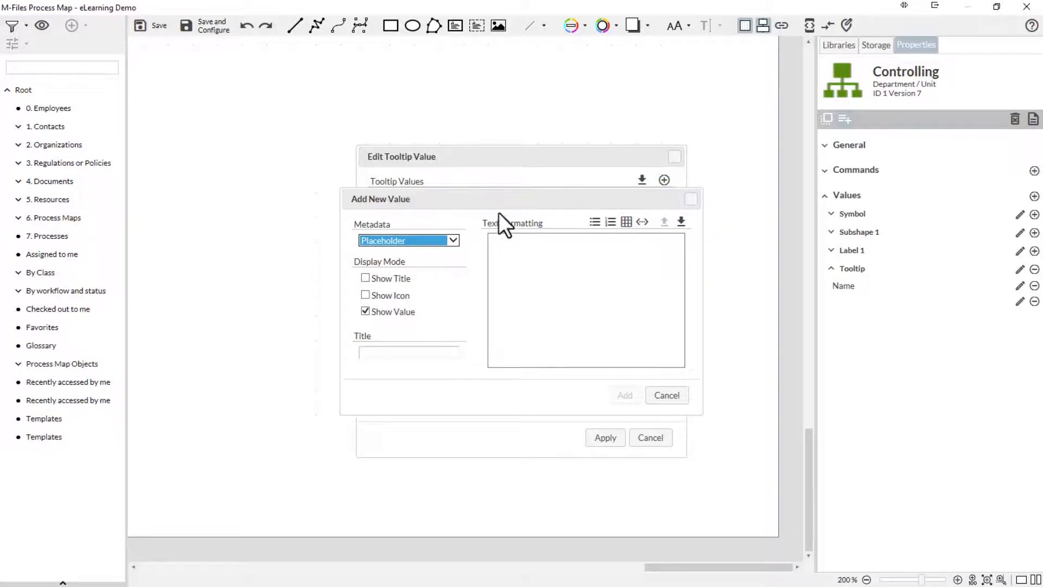
{"action": "left_click", "coordinate": [452, 241]}
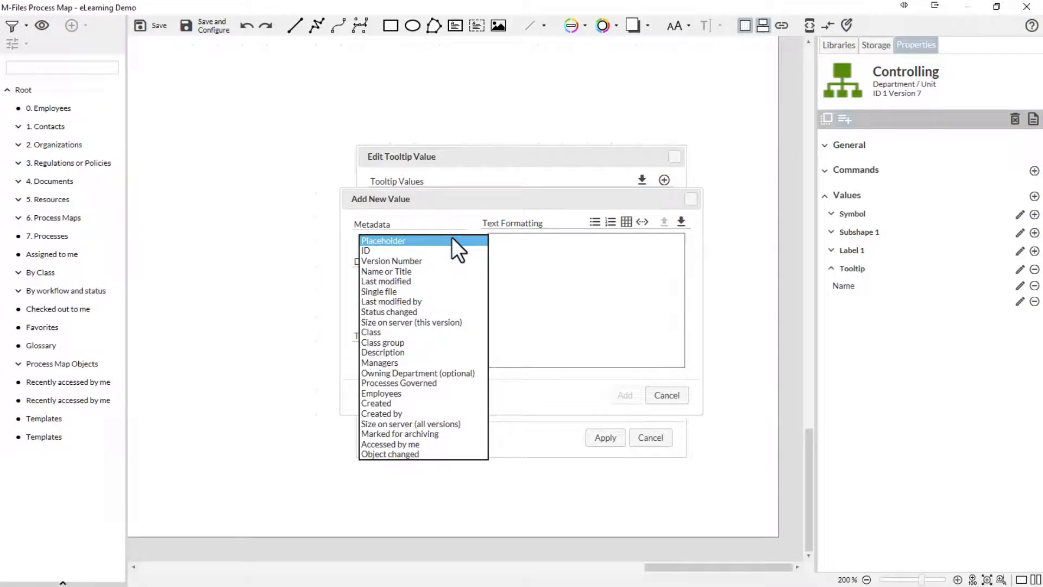
{"action": "left_click", "coordinate": [390, 243]}
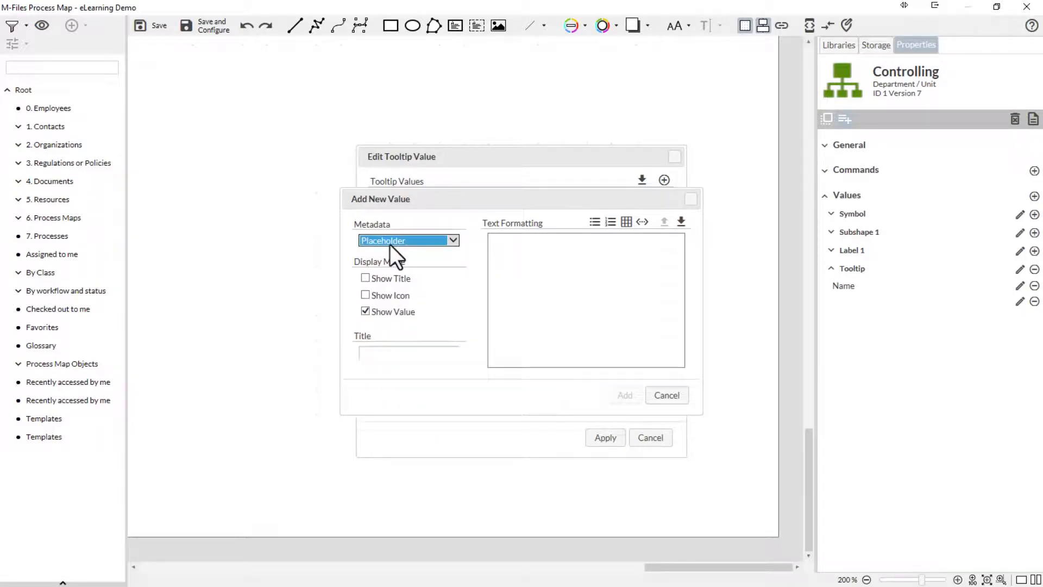
{"action": "left_click", "coordinate": [390, 243]}
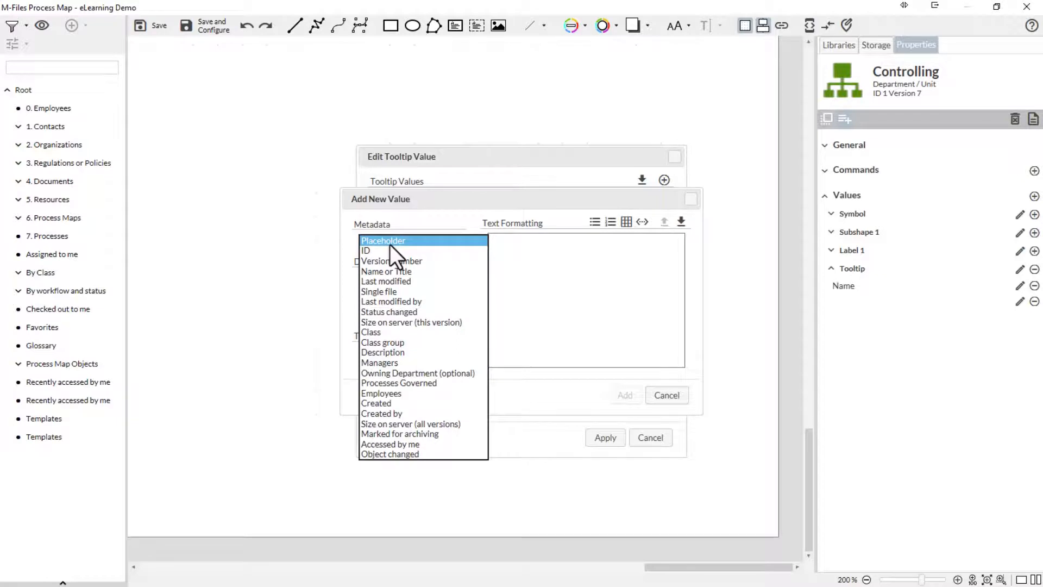
{"action": "left_click", "coordinate": [400, 361]}
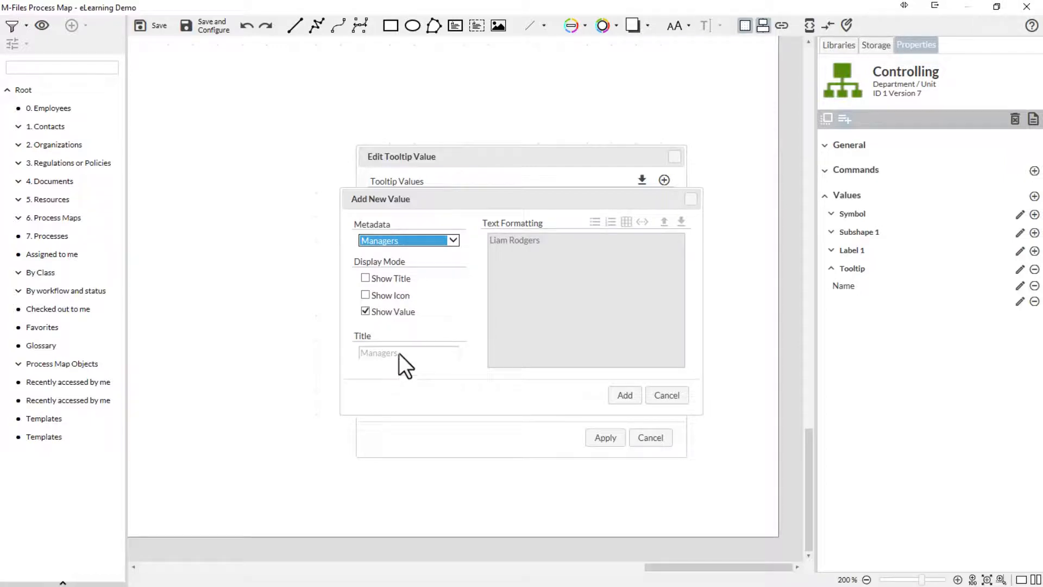
Show the title and icon for the Managers value, title it "Managers:", and add it to the Controlling tooltip.
{"action": "left_click", "coordinate": [369, 282]}
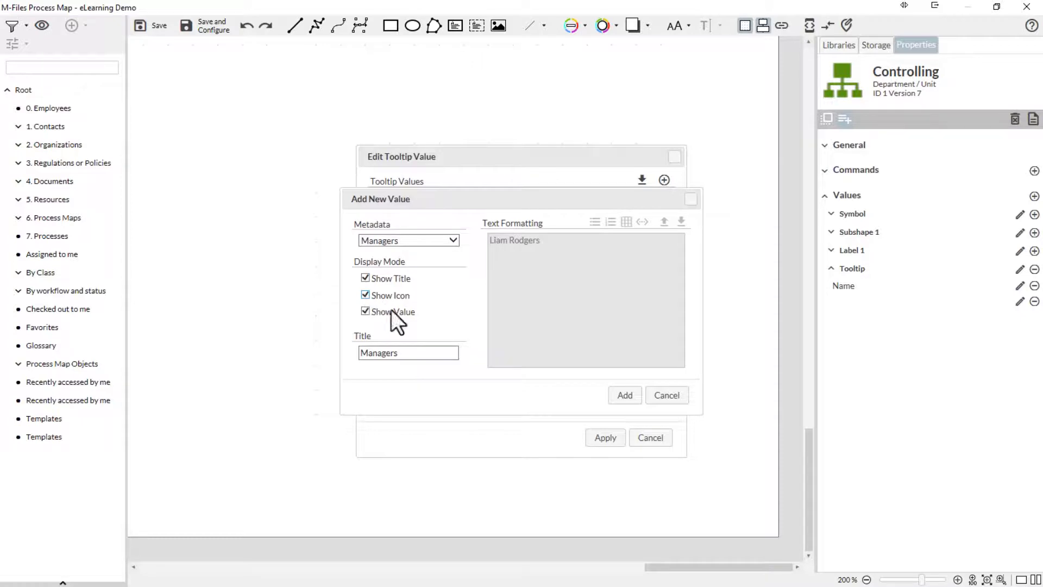
{"action": "left_click", "coordinate": [409, 351]}
{"action": "type", "text": ":"}
{"action": "left_click", "coordinate": [620, 395]}
{"action": "left_click", "coordinate": [607, 438]}
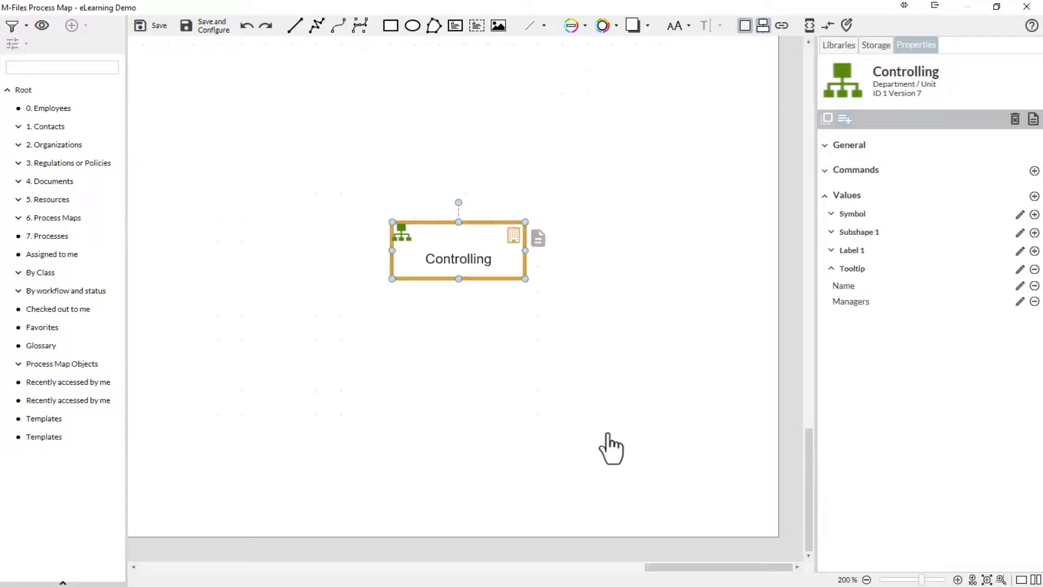
{"action": "mouse_move", "coordinate": [507, 275]}
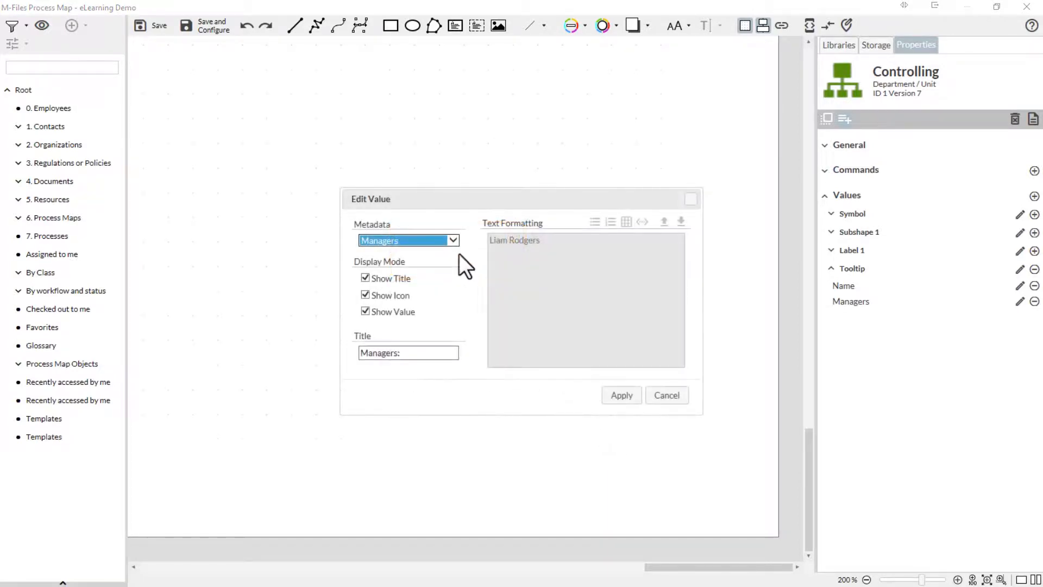
Change the Managers tooltip value's metadata to Placeholder and enter "Plain Text" with "<a href= google.com> Google </a>" on a second line.
{"action": "left_click", "coordinate": [454, 242]}
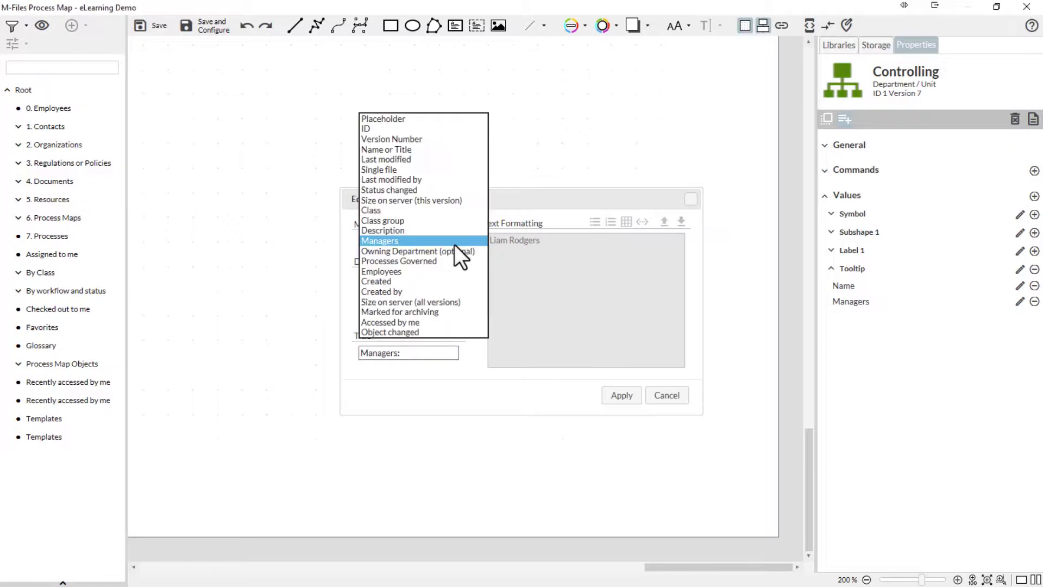
{"action": "left_click", "coordinate": [432, 120]}
{"action": "left_click", "coordinate": [522, 257]}
{"action": "type", "text": "Pl"}
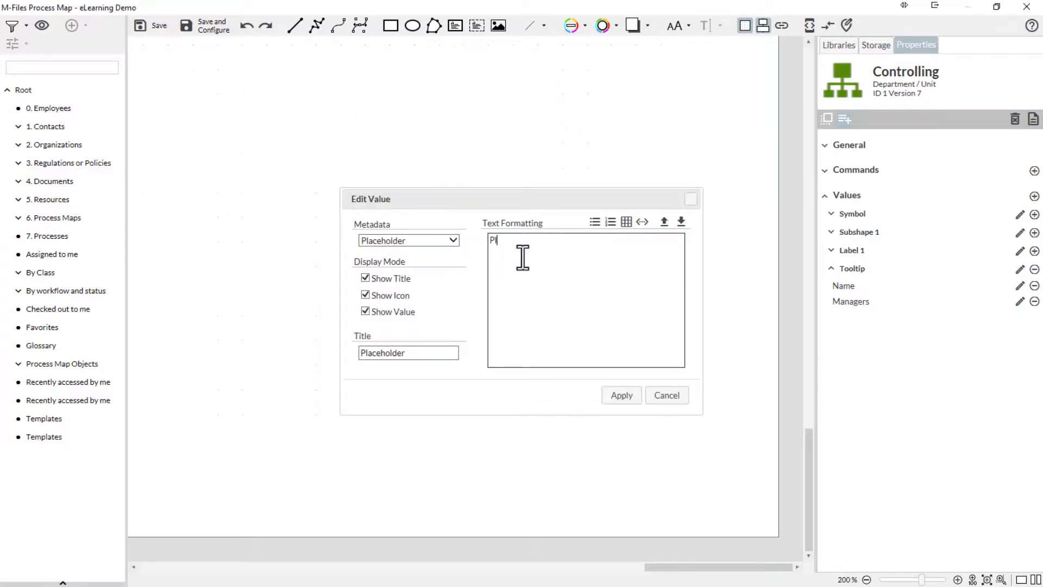
{"action": "type", "text": "ain Text"}
{"action": "key", "text": "Return"}
{"action": "type", "text": "<a href=\"google.com> Google </a>"}
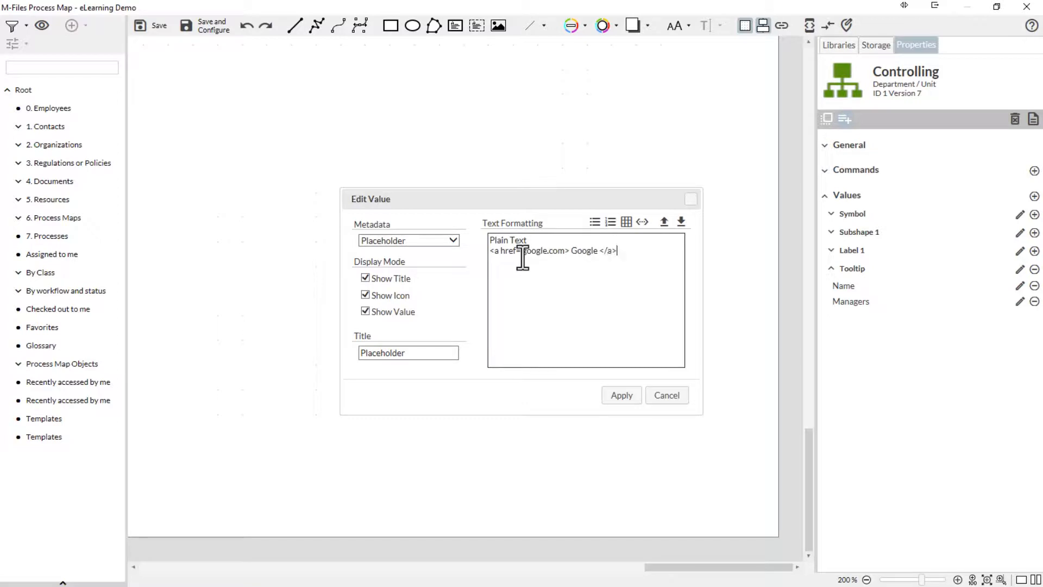
Insert a placeholder for the Managers property into the tooltip value's text with the Placeholder Editor.
{"action": "left_click", "coordinate": [642, 222]}
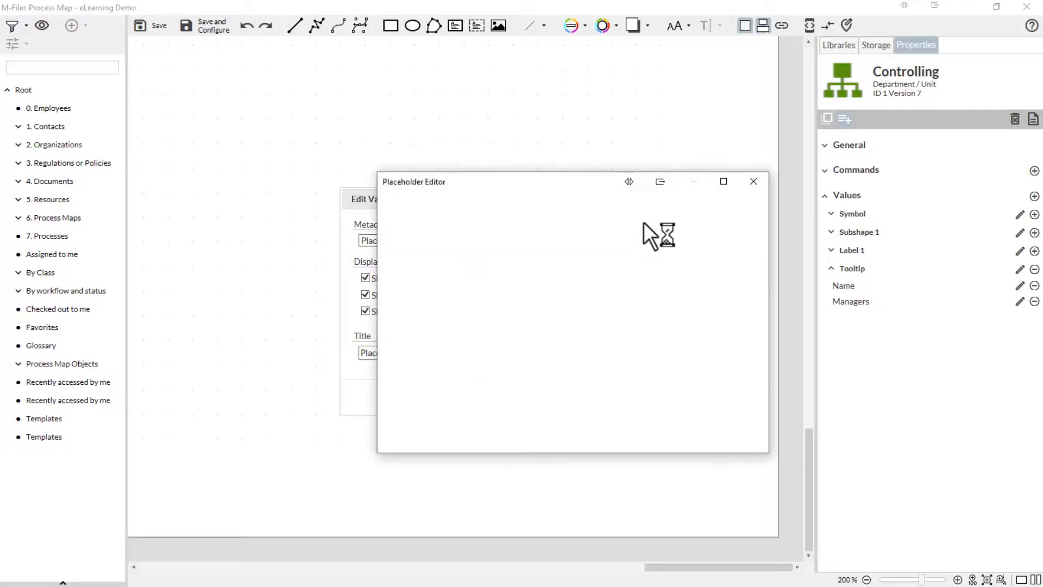
{"action": "left_click", "coordinate": [722, 407]}
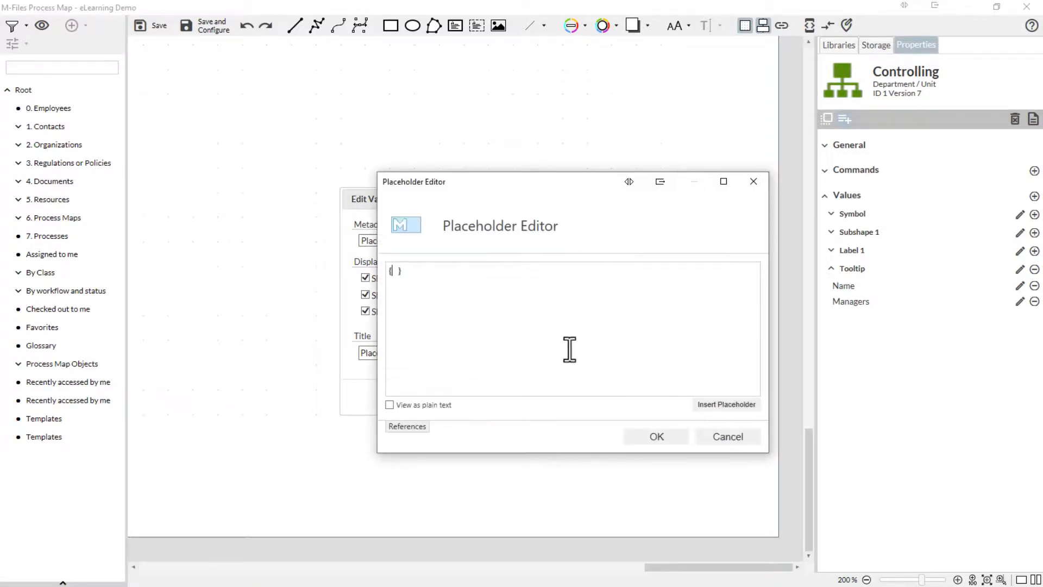
{"action": "type", "text": "Ma"}
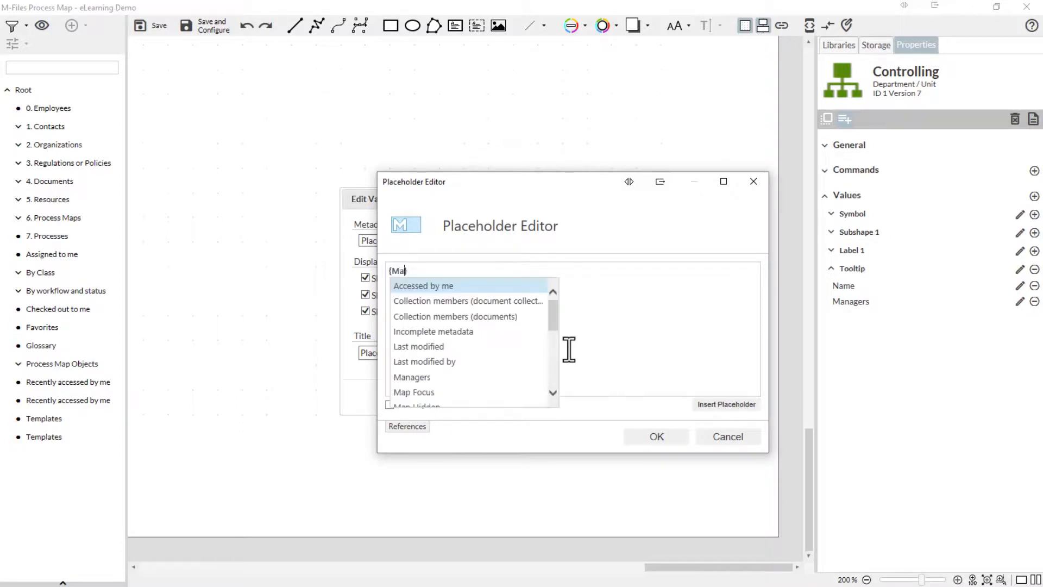
{"action": "left_click", "coordinate": [426, 287]}
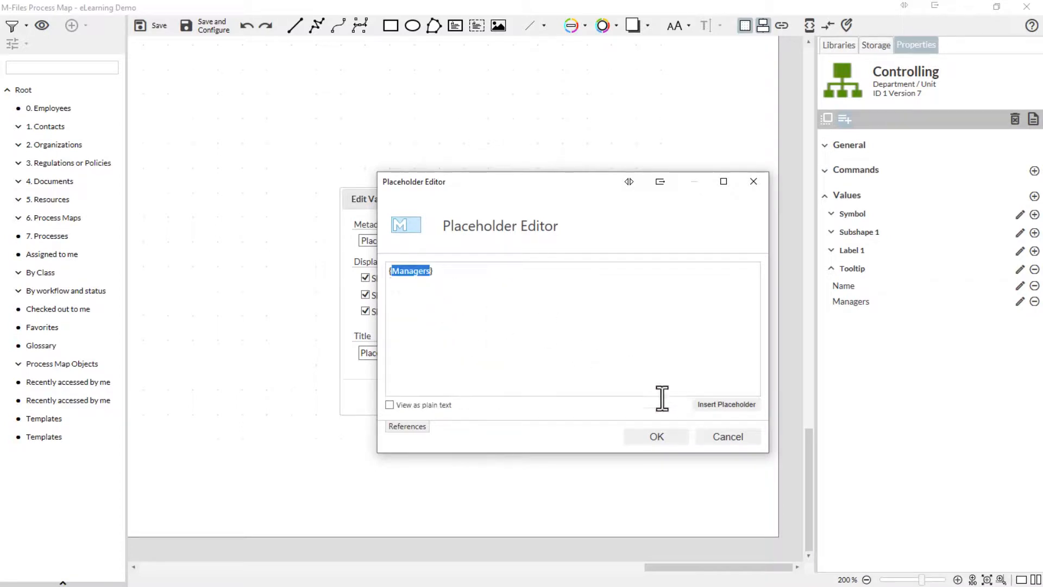
{"action": "left_click", "coordinate": [678, 440]}
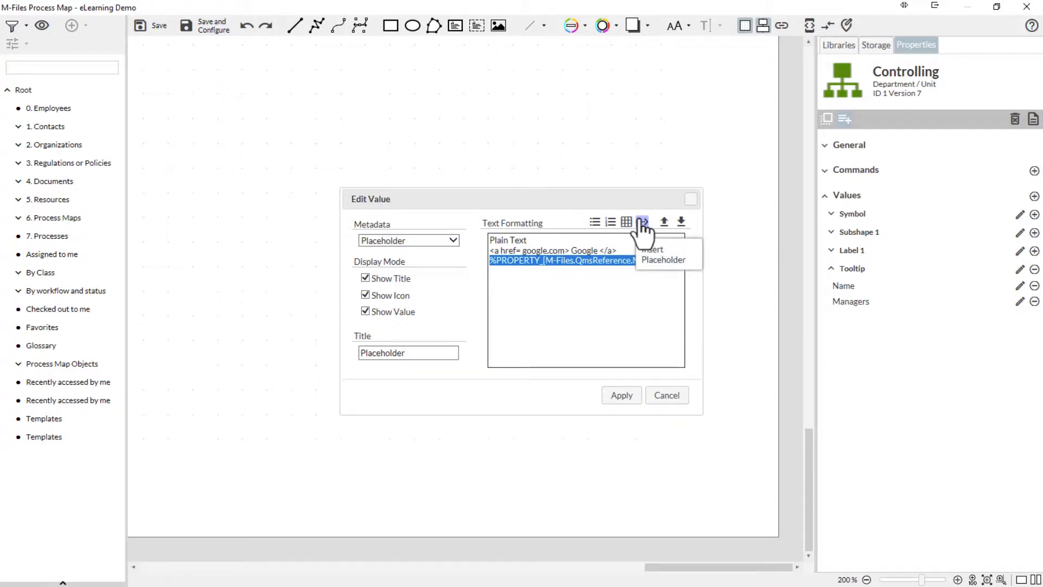
Hide the placeholder value's title, apply the edit and check the Controlling element's tooltip.
{"action": "left_click", "coordinate": [680, 223]}
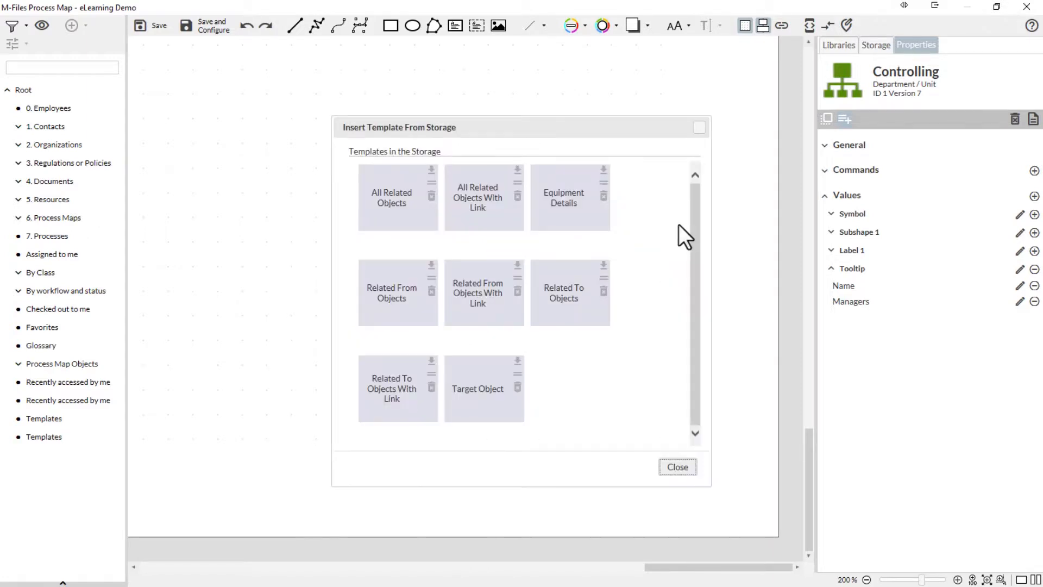
{"action": "key", "text": "Escape"}
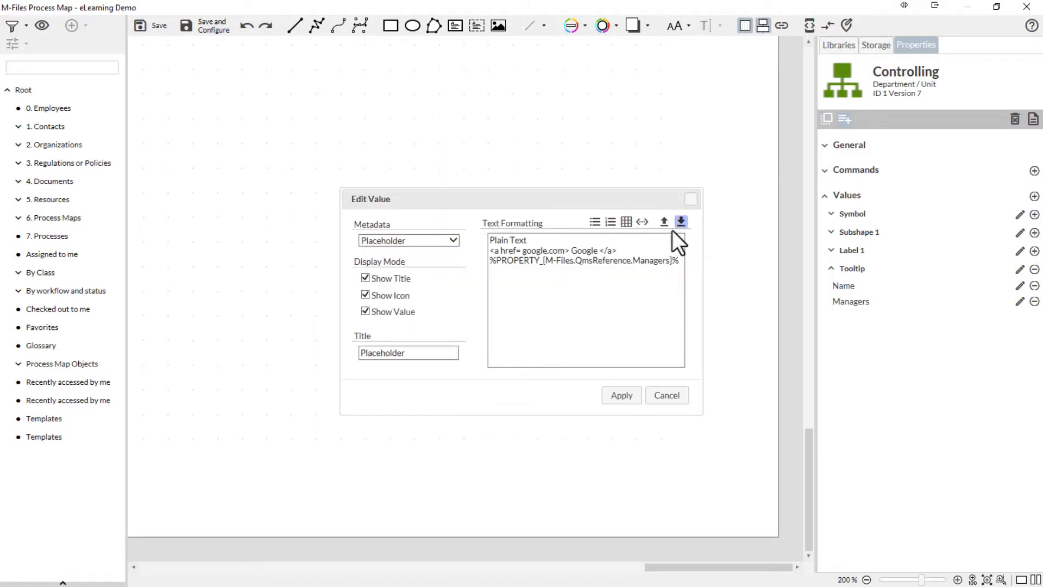
{"action": "left_click", "coordinate": [403, 278]}
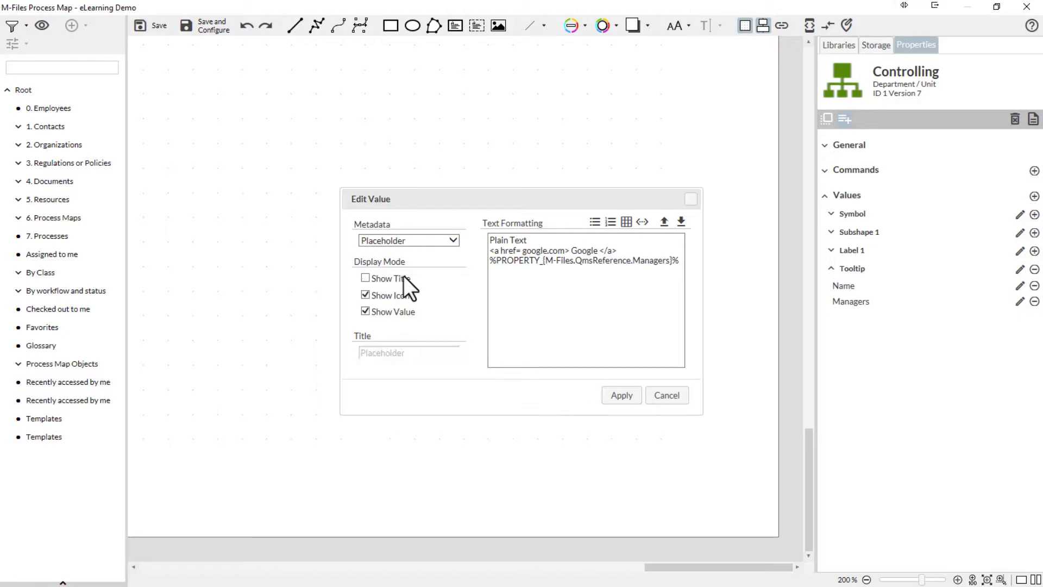
{"action": "left_click", "coordinate": [625, 400]}
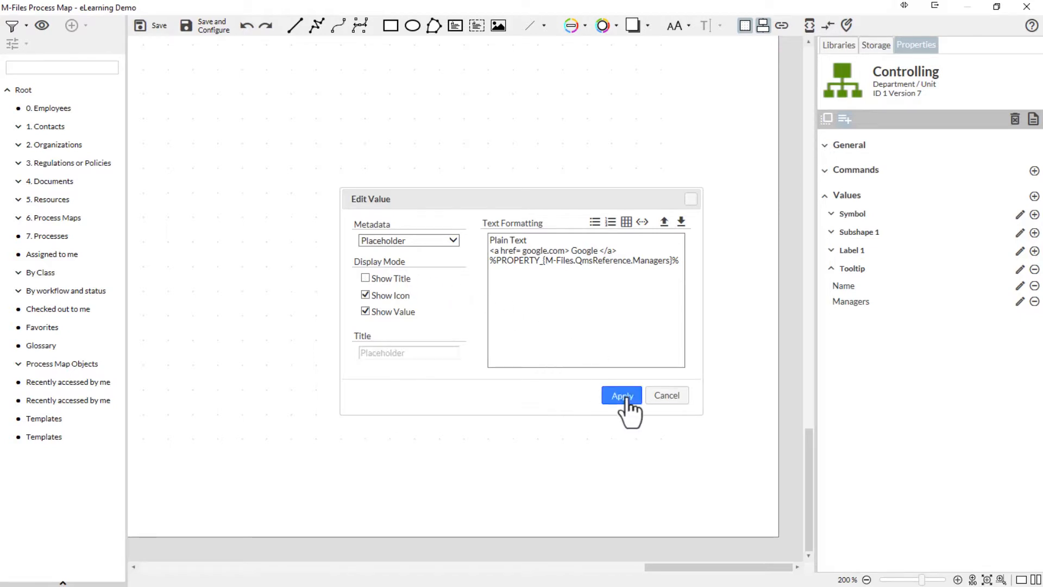
{"action": "left_click", "coordinate": [625, 397]}
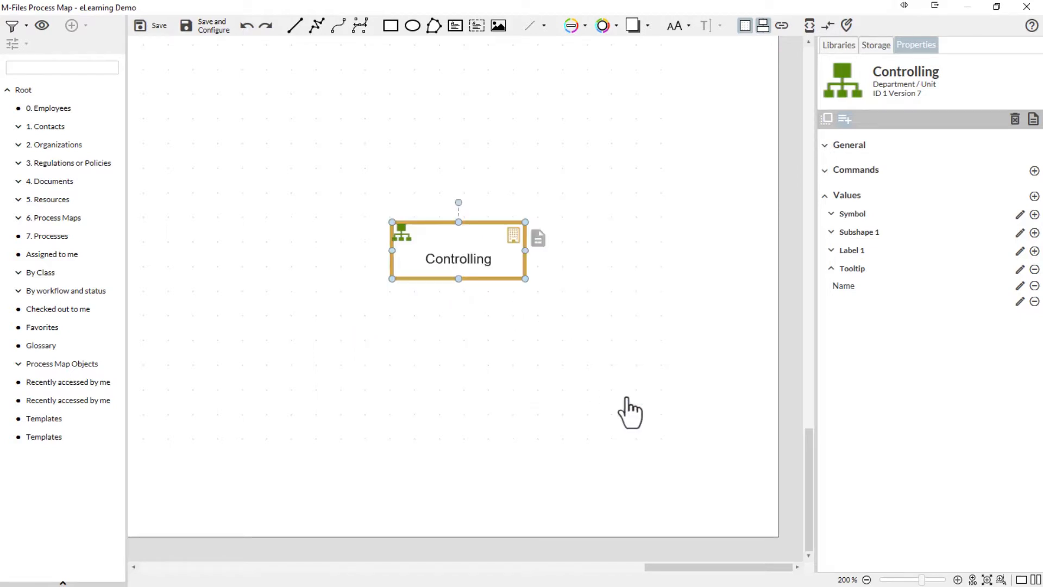
{"action": "mouse_move", "coordinate": [494, 266]}
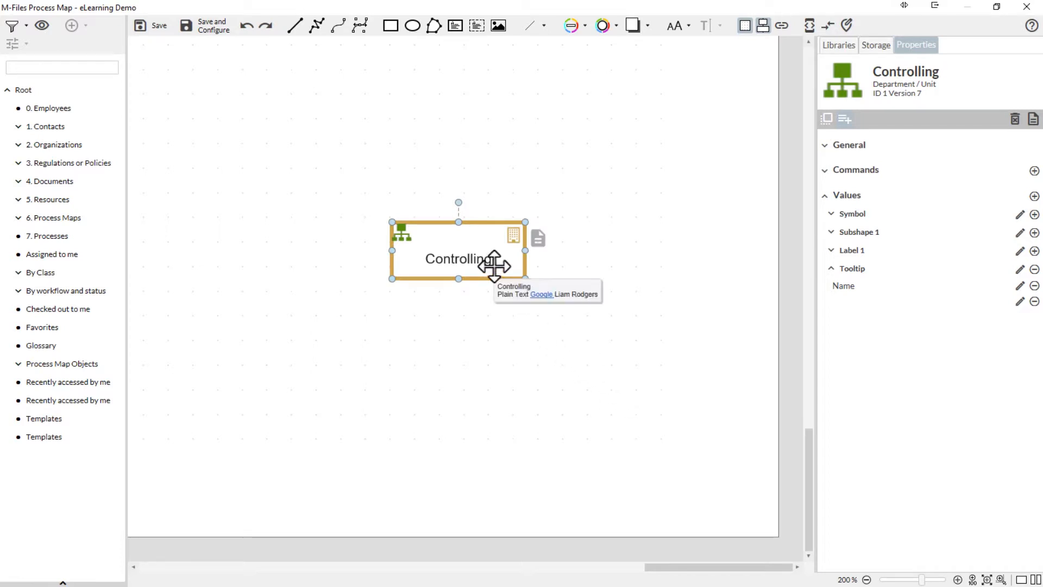